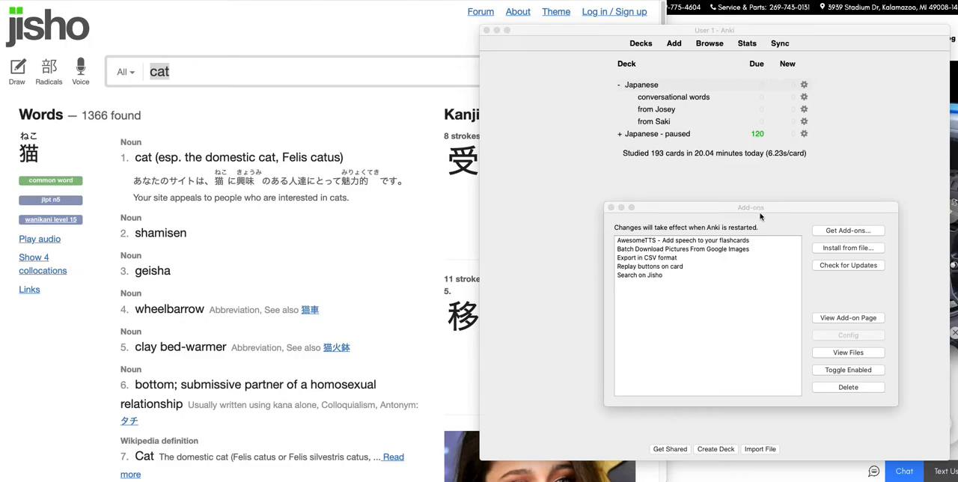
Look over the installed add-ons AwesomeTTS and Batch Download Pictures From Google Images, and close the list.
click(722, 209)
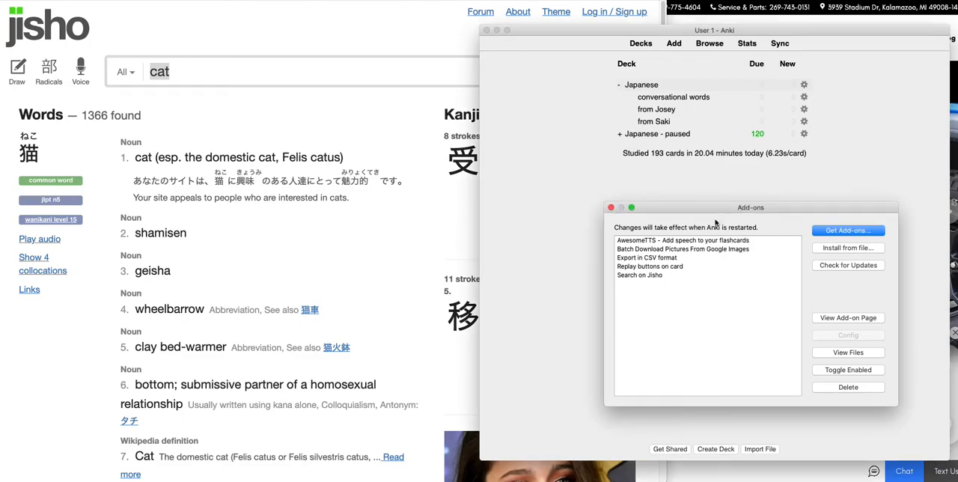
click(667, 243)
click(672, 251)
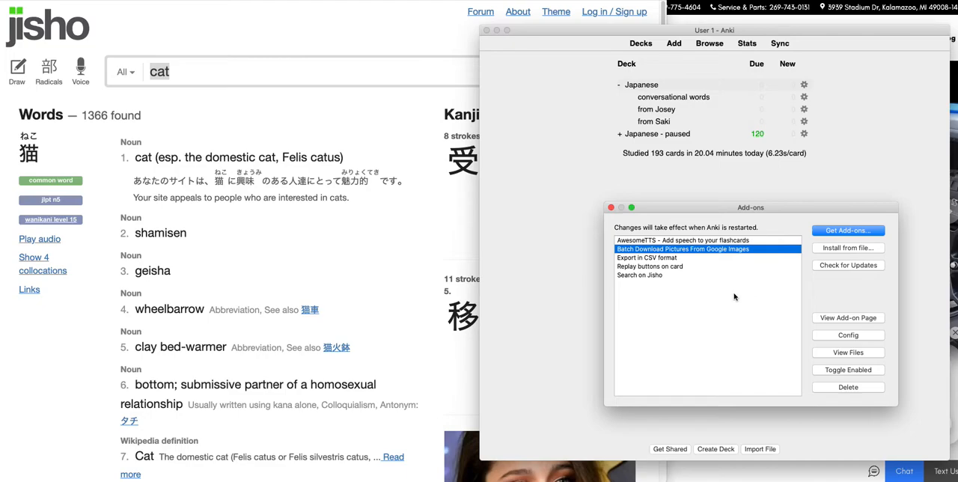
click(694, 242)
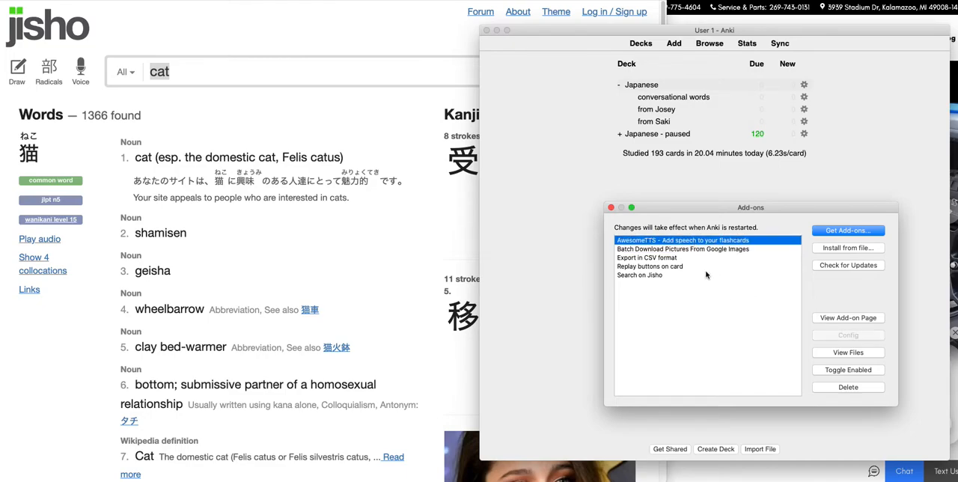
click(611, 208)
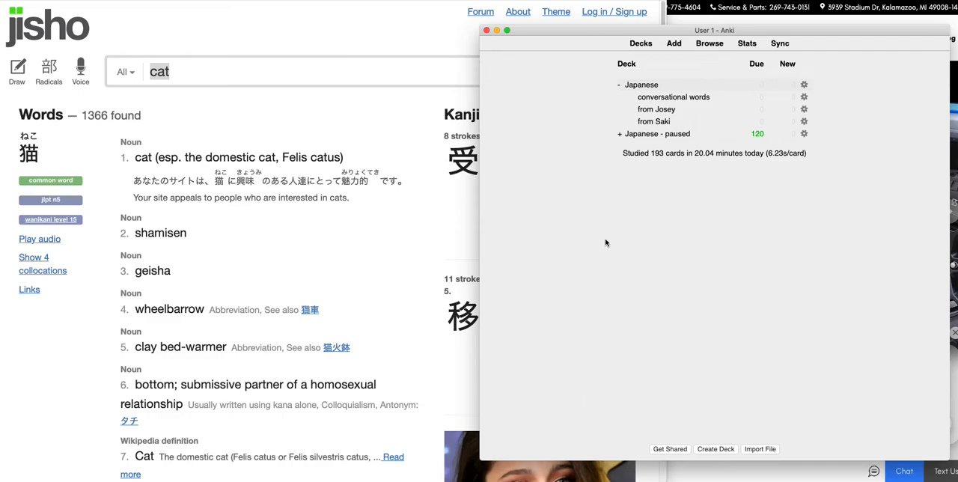
Start a new note in the Japanese deck and copy the reading ねこ from the Jisho result into its Front field.
click(164, 114)
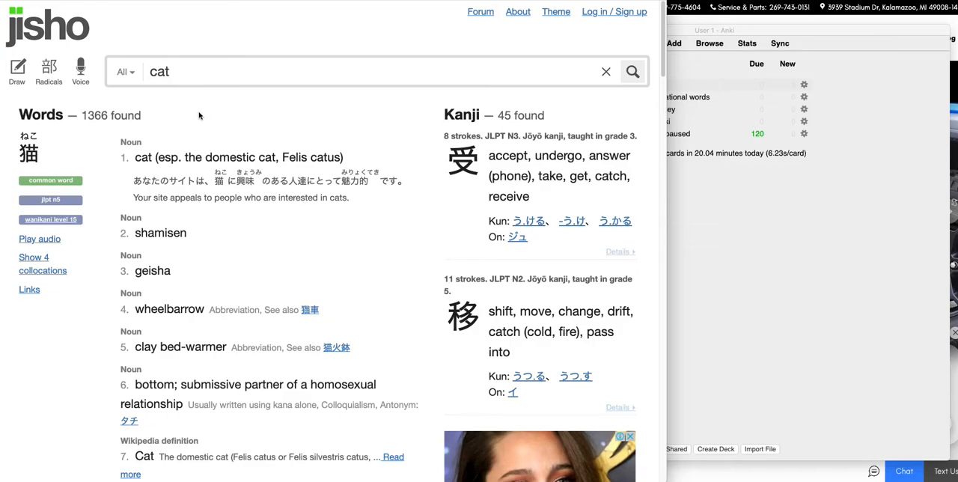
click(757, 247)
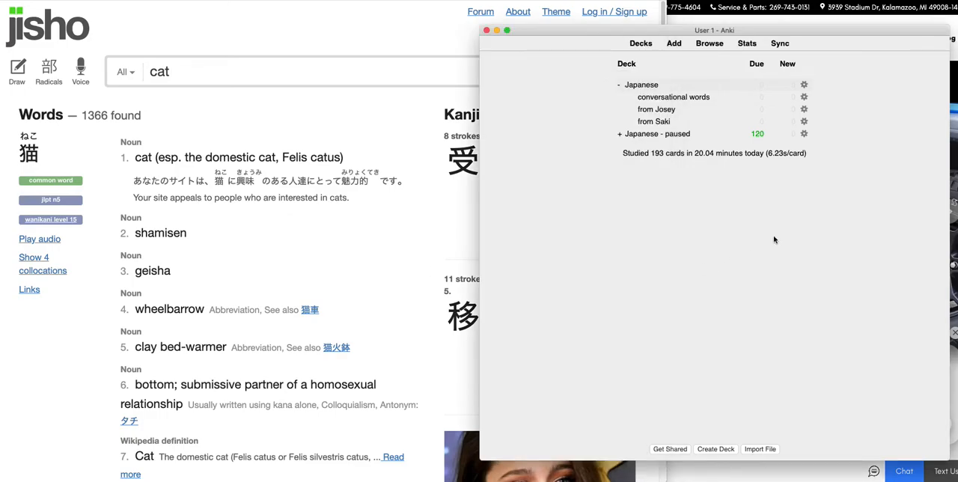
click(675, 44)
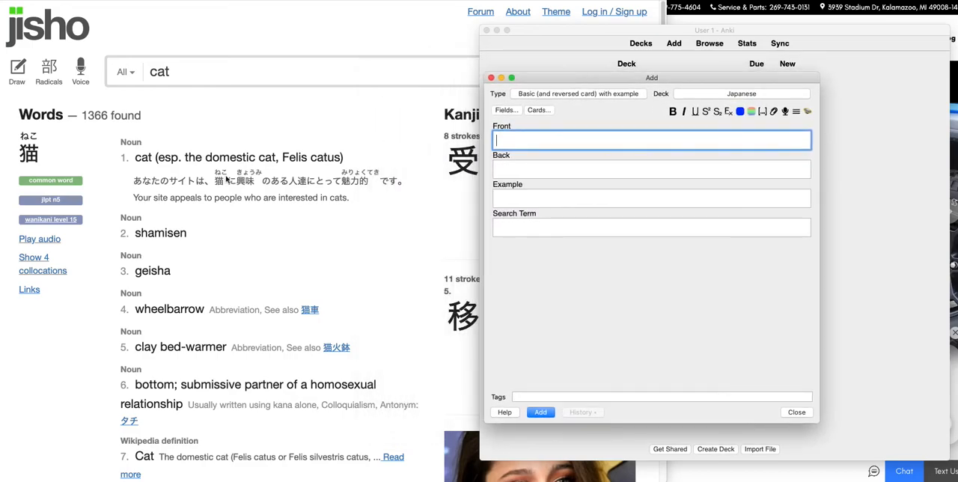
click(147, 131)
drag(48, 142, 18, 139)
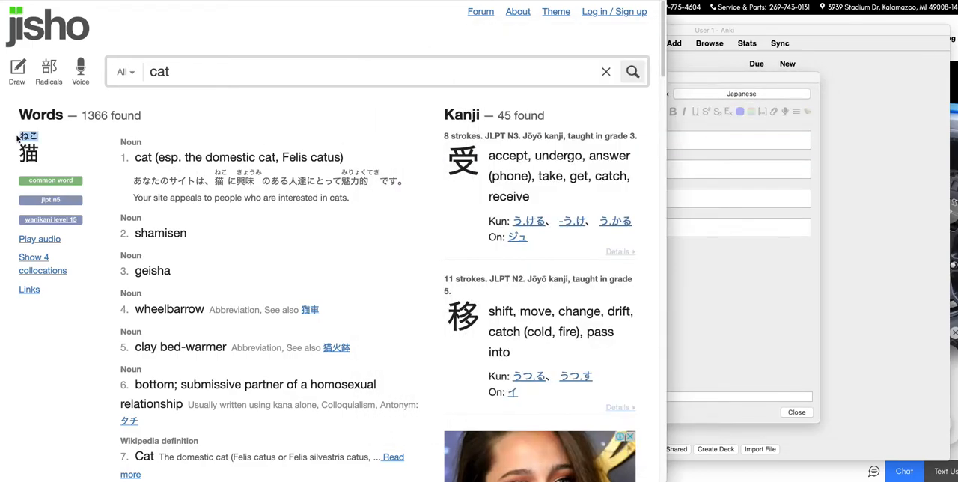
key(super+c)
click(695, 262)
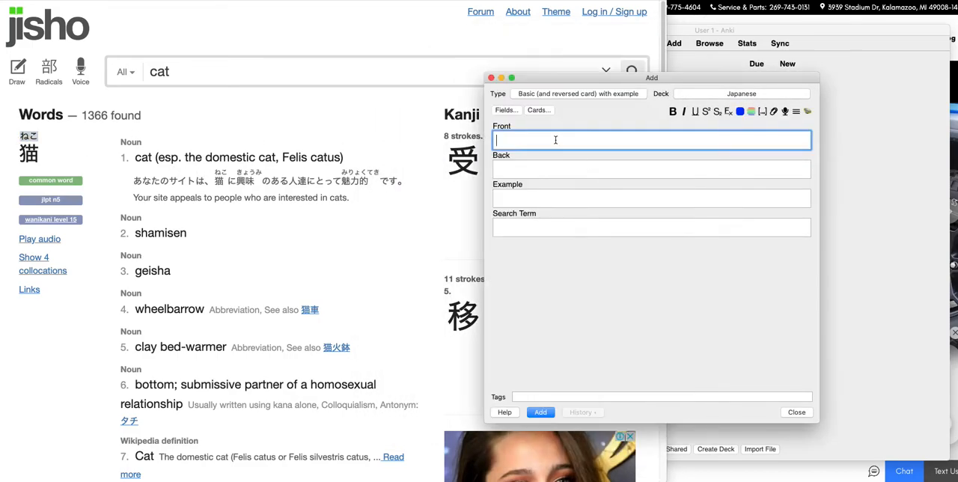
key(super+v)
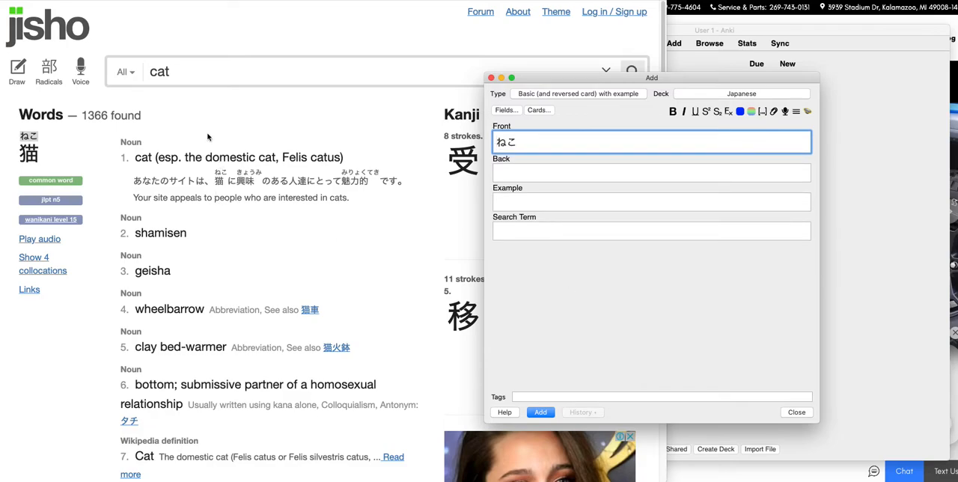
Copy Jisho's first definition, "cat (esp. the domestic cat, Felis catus)", into the note's Back field.
click(209, 137)
drag(346, 160, 137, 165)
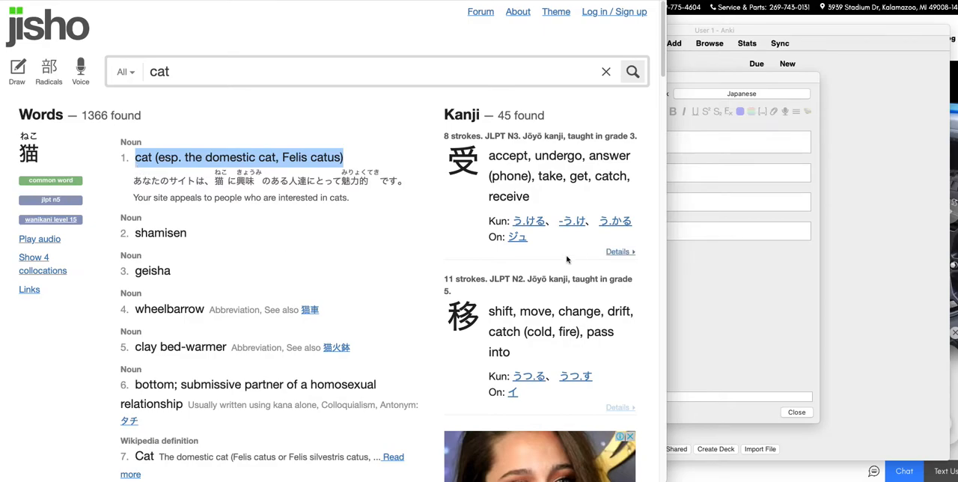
click(746, 274)
click(561, 171)
key(super+v)
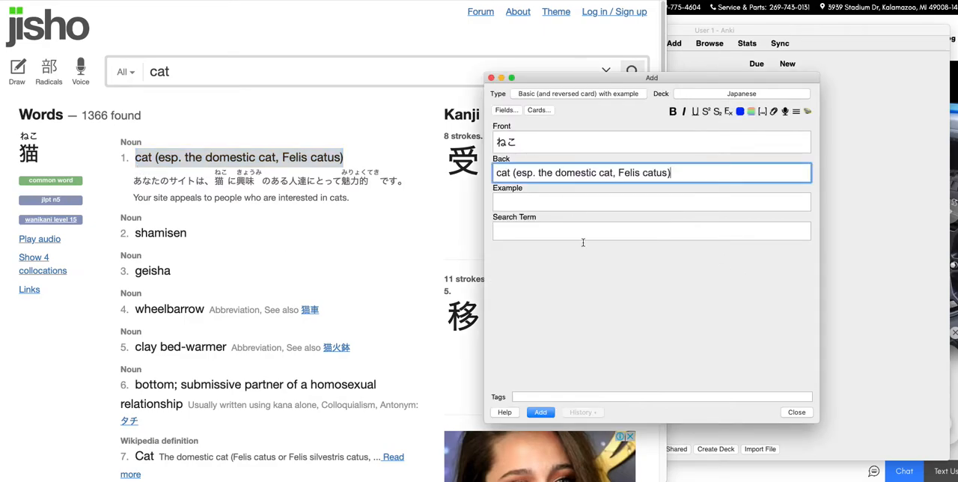
click(566, 305)
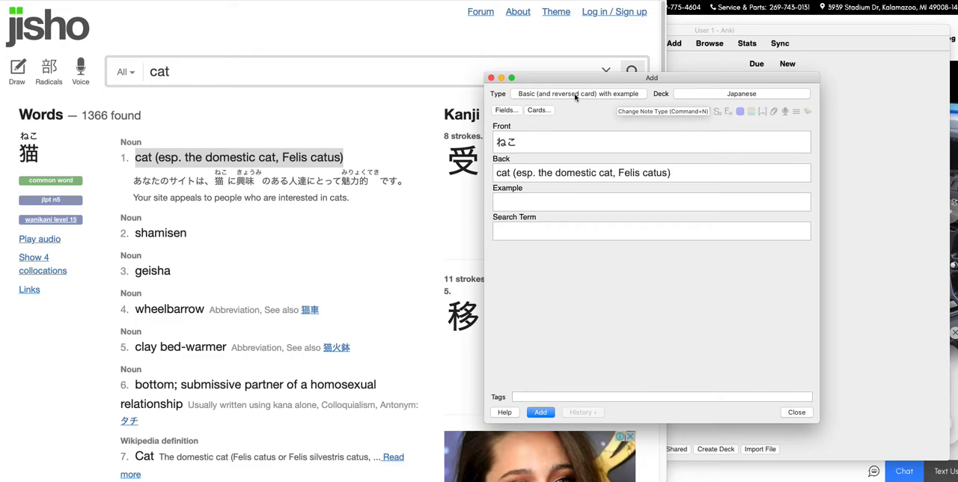
Set the note's Search Term to "cat", leave Example empty, add the note and close the Add window.
click(525, 234)
click(525, 202)
click(523, 231)
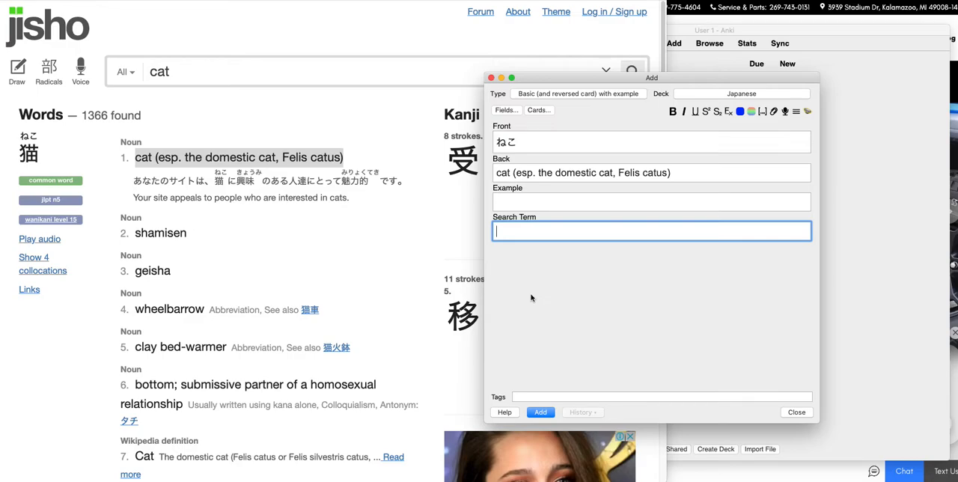
text(cat)
click(544, 413)
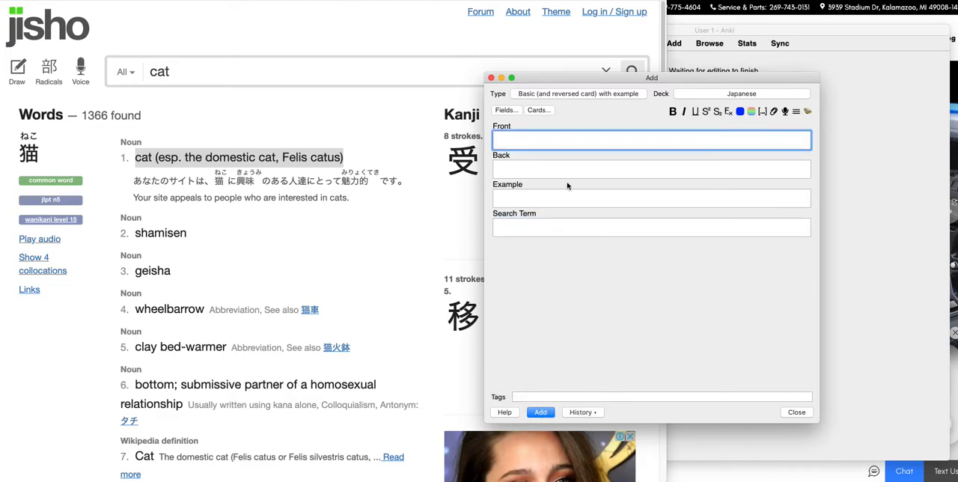
click(491, 78)
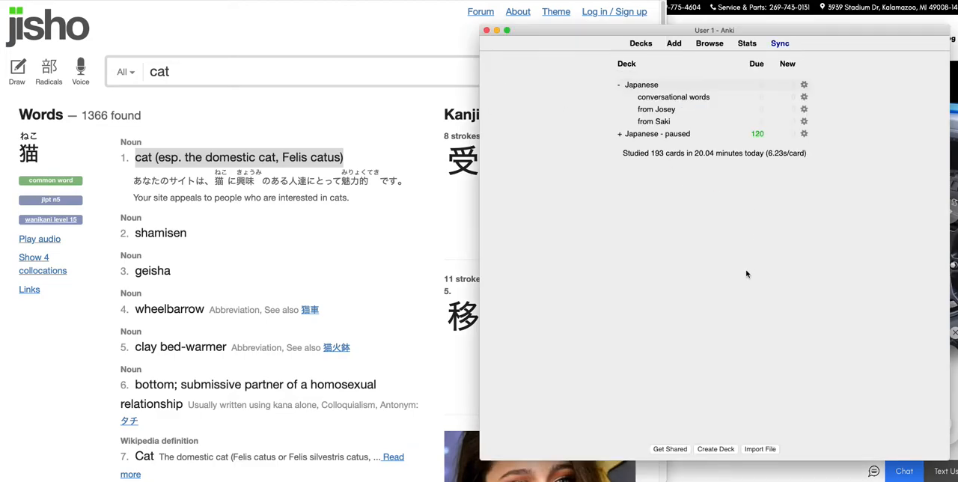
Find the recently added cards in the card browser with the search "added:1" and select Card 1 of ねこ.
click(709, 44)
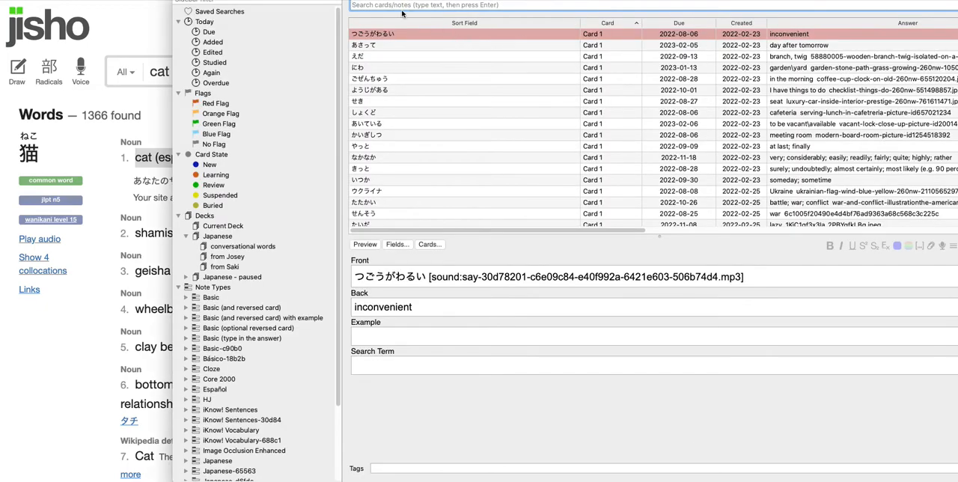
text(added:)
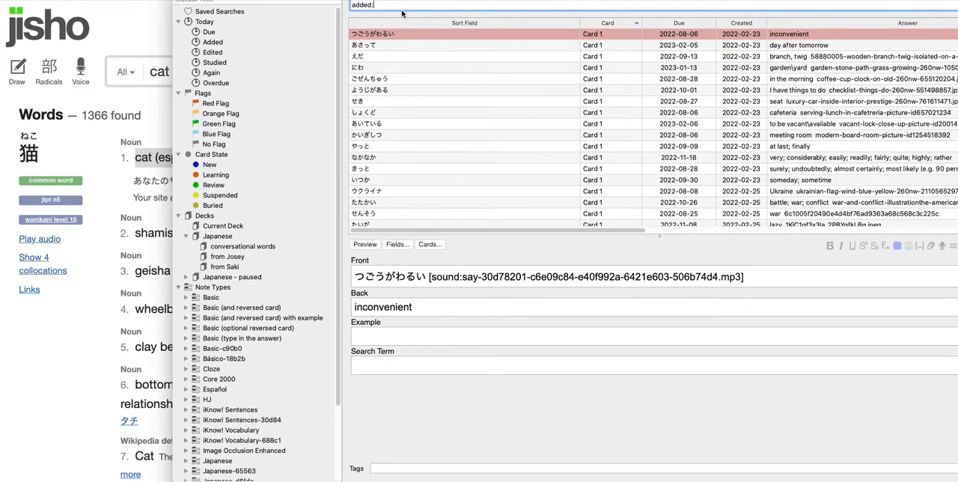
text(1)
key(Return)
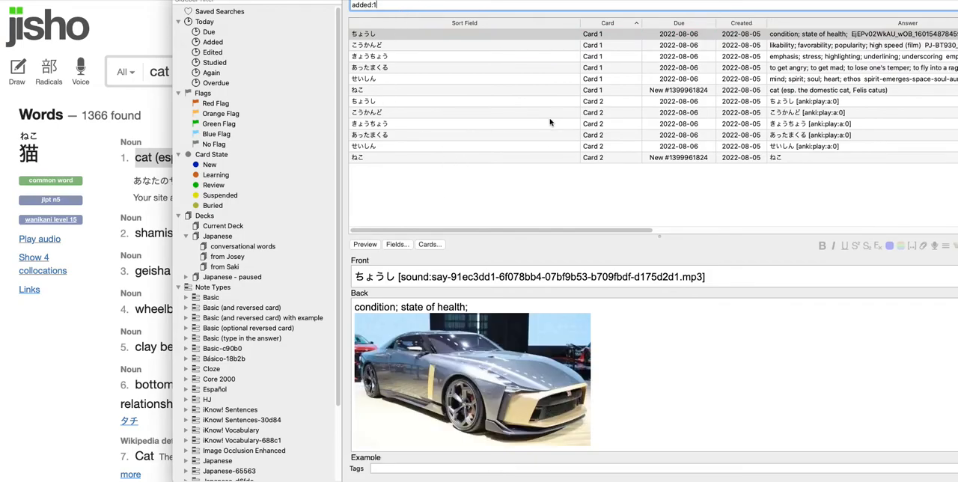
click(438, 89)
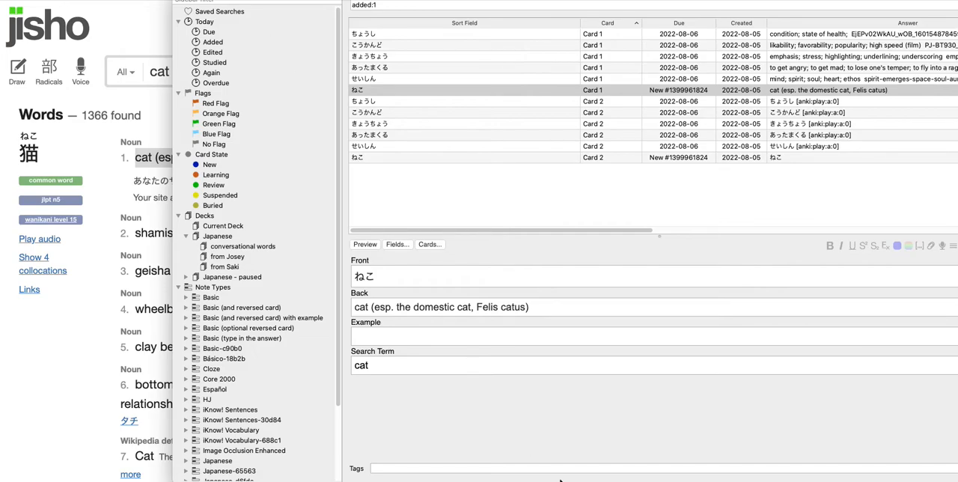
Generate AwesomeTTS audio from Front to Front for the ねこ note with the Kyoko (ja-JP) voice, and preview the card.
key(super+t)
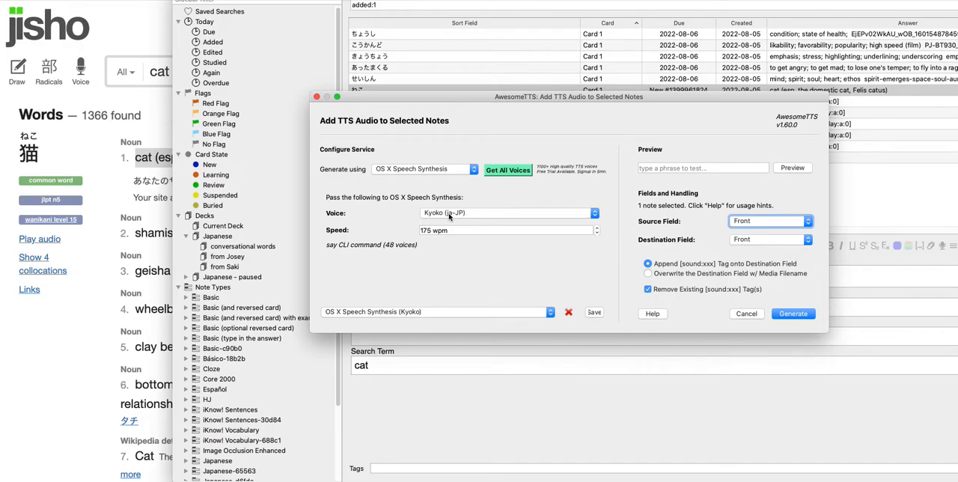
click(792, 313)
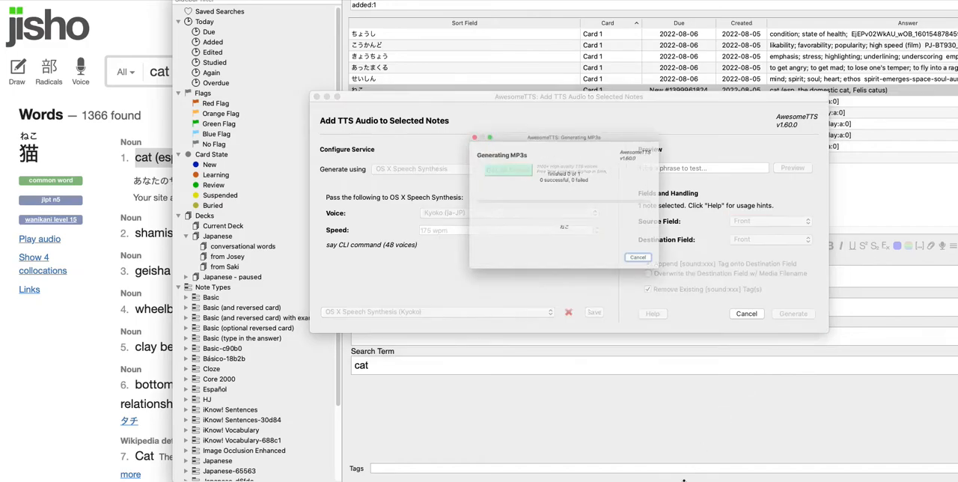
click(642, 235)
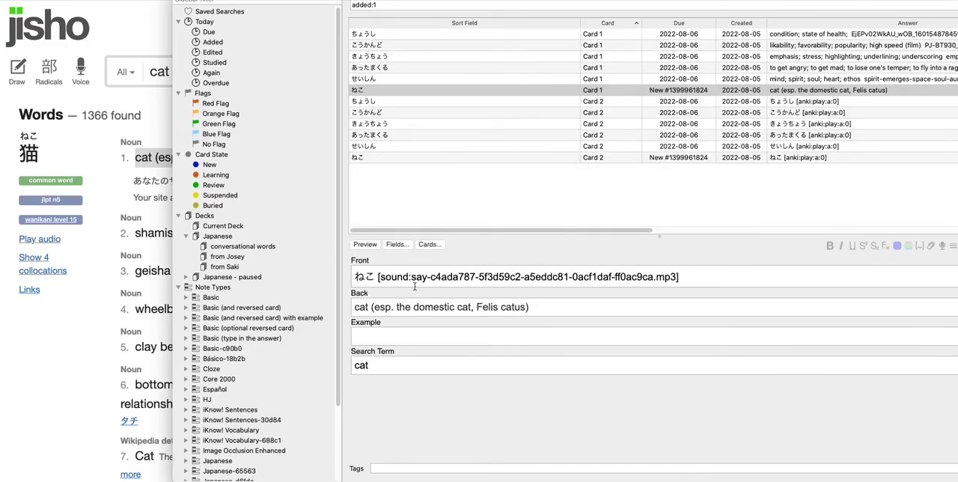
click(364, 246)
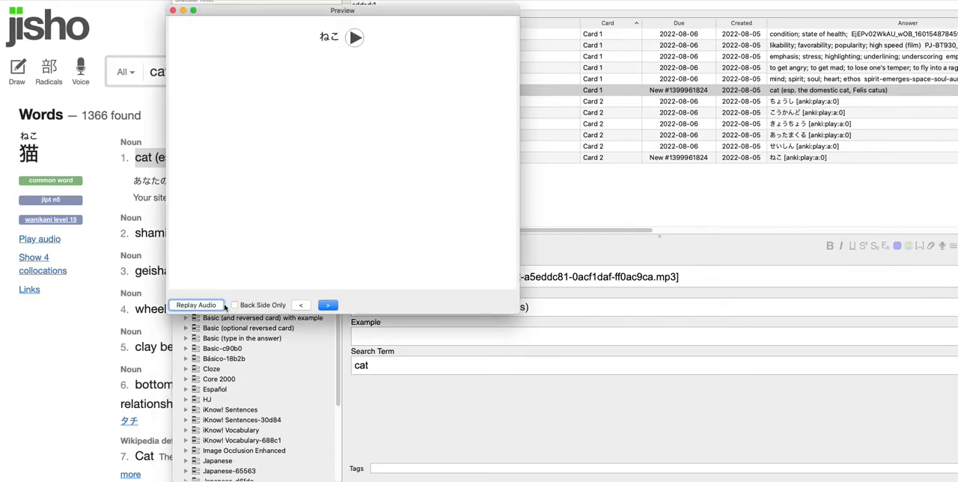
click(173, 11)
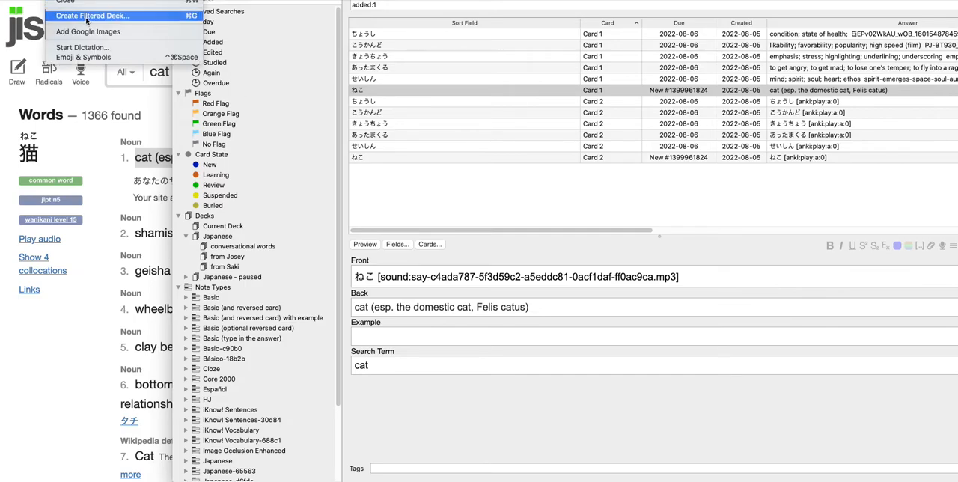
Batch-download Google Images pictures for the ねこ note, with Search Term as source field and Back as target field.
click(88, 31)
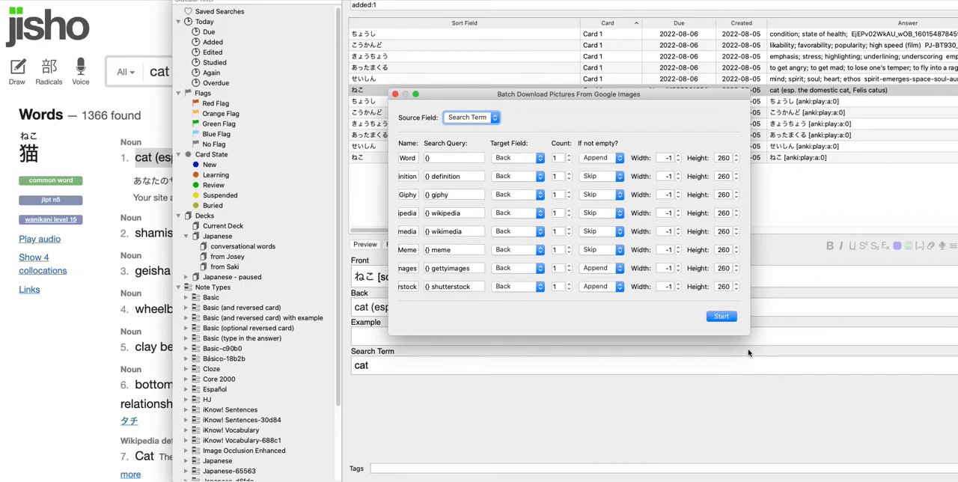
click(722, 316)
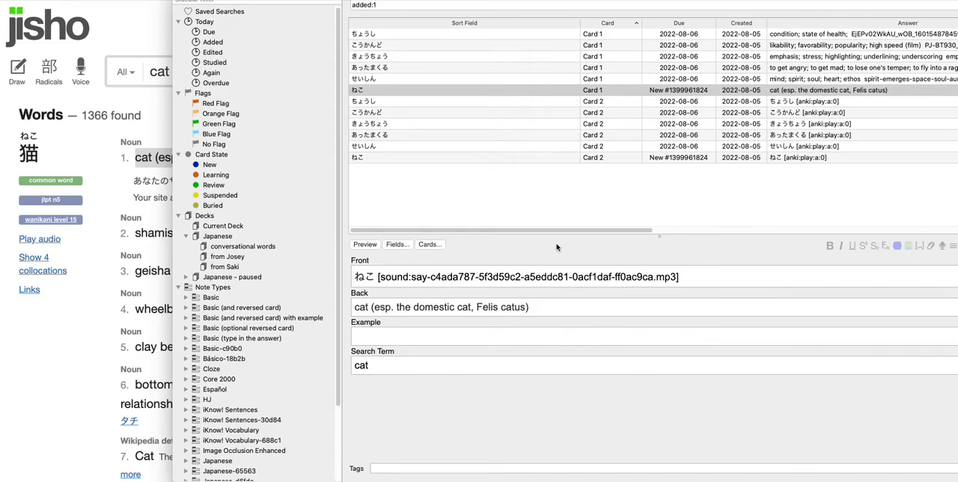
click(599, 233)
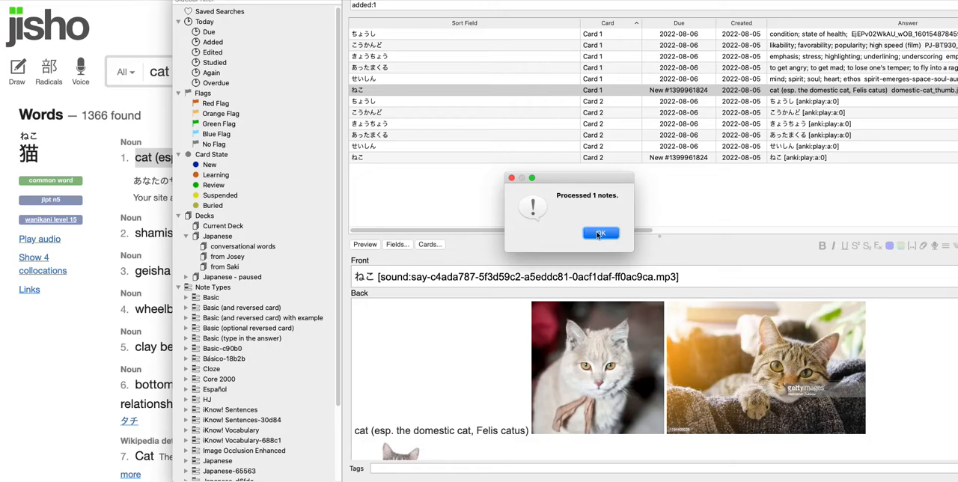
Delete the first two cat pictures from the Back field and put the remaining sitting cat on its own line below the definition.
click(534, 408)
key(ctrl+v)
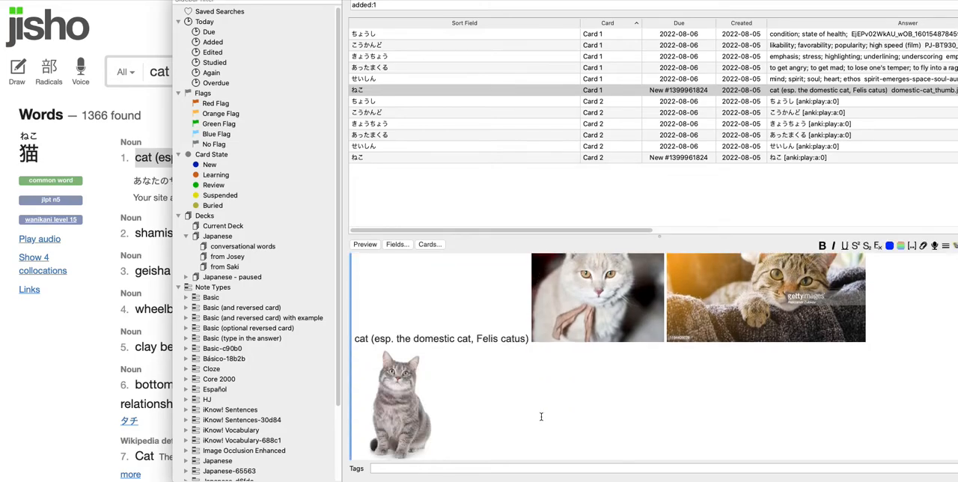
scroll(541, 416, up, 2)
scroll(543, 411, down, 3)
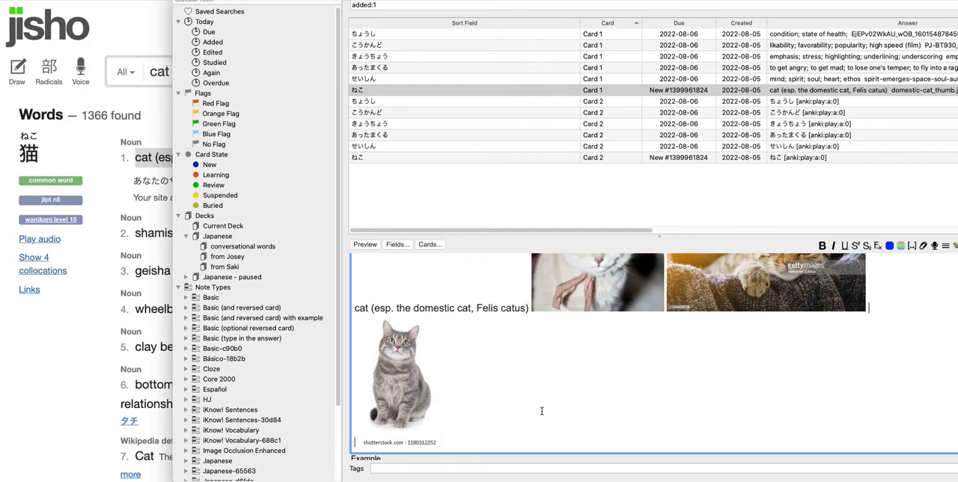
key(BackSpace)
key(BackSpace)
key(BackSpace)
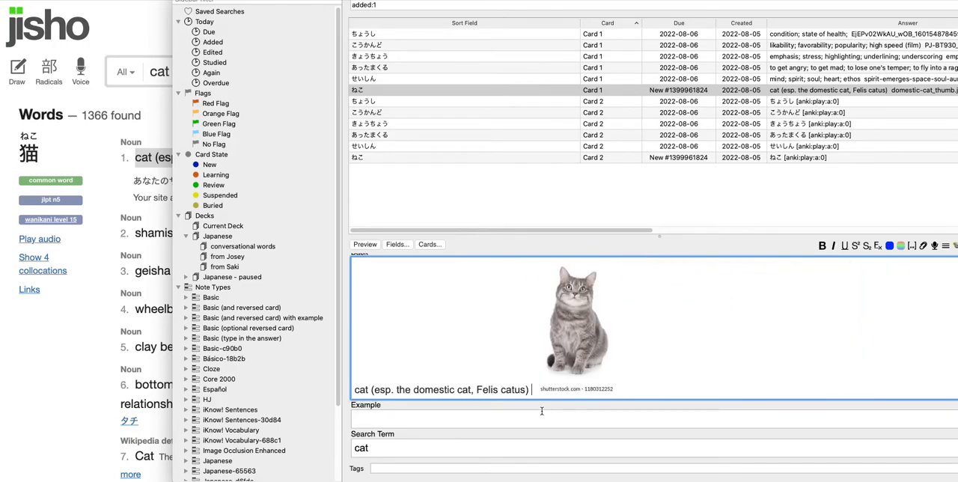
key(Return)
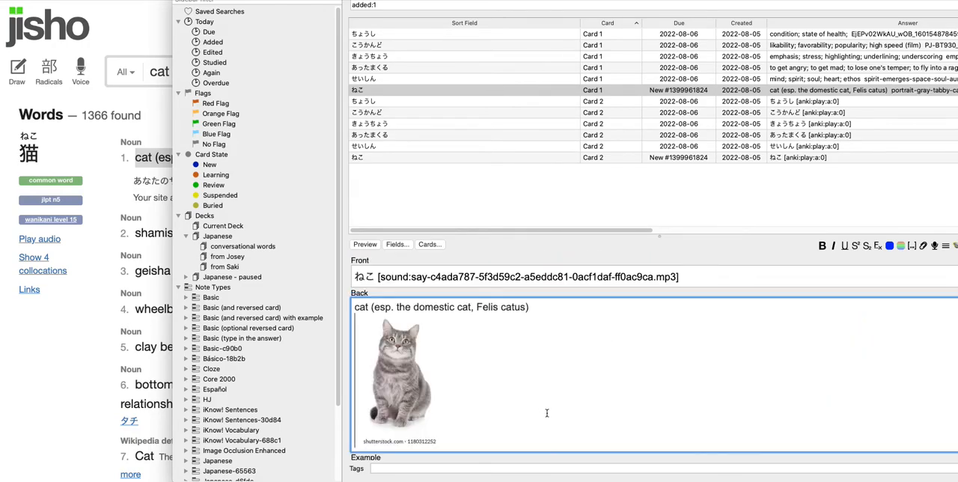
Review the finished ねこ note's Search Term, definition and picture.
scroll(514, 407, down, 2)
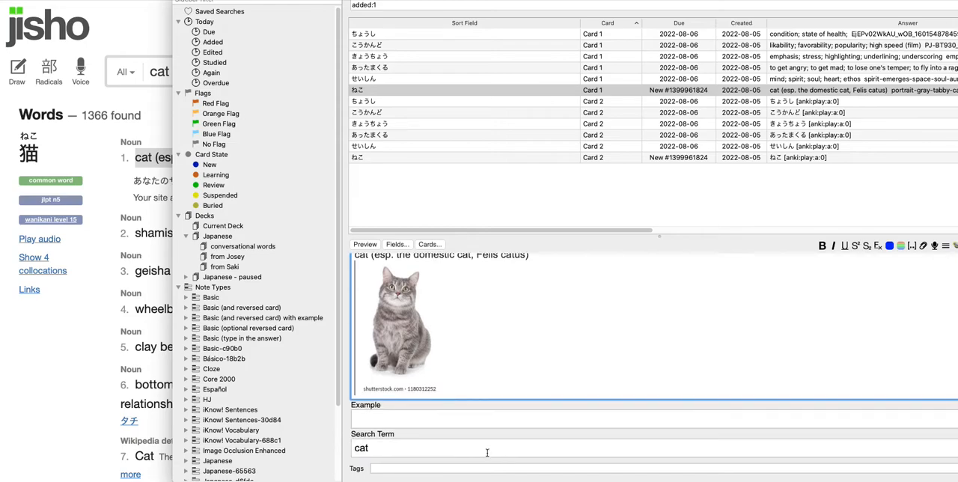
click(425, 449)
scroll(525, 410, up, 2)
scroll(526, 410, down, 2)
click(511, 347)
scroll(557, 405, up, 2)
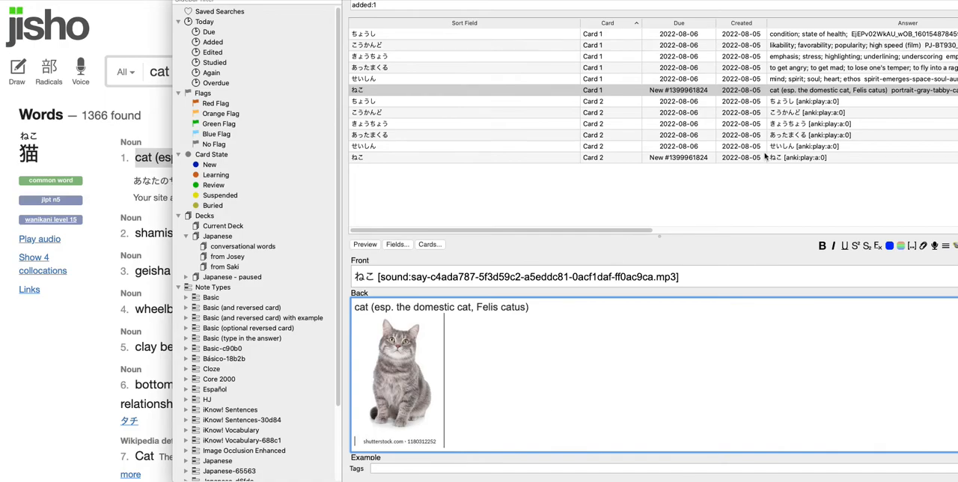
Open Card 1 of きょうちょう and examine its audio, definition, picture and Search Term as a comparison.
click(691, 59)
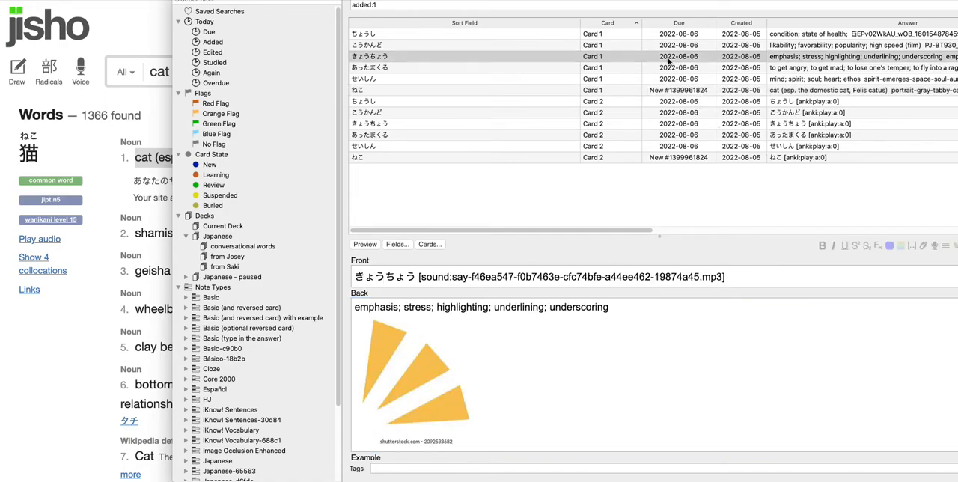
scroll(579, 397, down, 2)
scroll(433, 463, up, 2)
scroll(426, 441, down, 2)
scroll(480, 395, up, 2)
scroll(534, 388, down, 2)
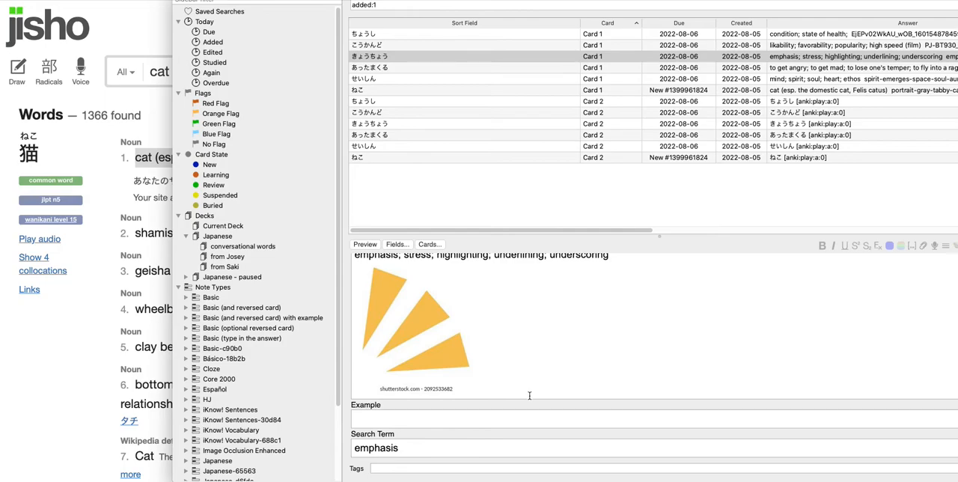
scroll(523, 395, up, 2)
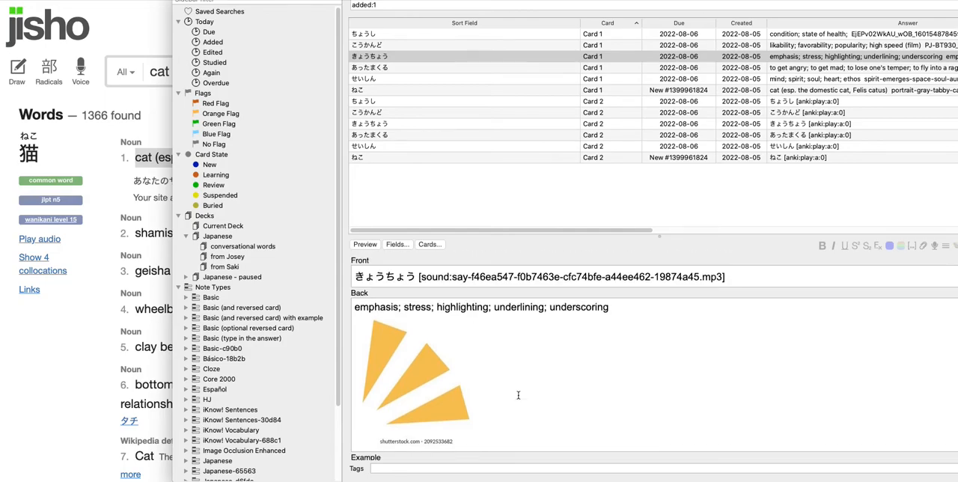